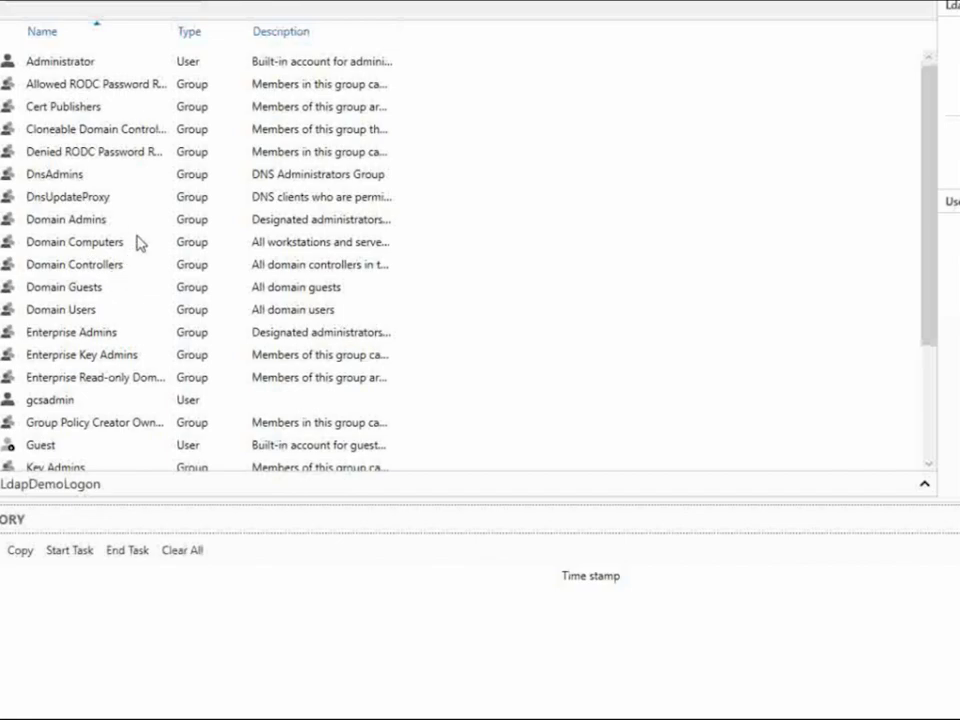
Open the LdapDemoLogon user's properties in the Active Directory users list
{"action": "scroll", "coordinate": [94, 357], "scroll_direction": "down", "scroll_amount": 3}
{"action": "double_click", "coordinate": [94, 354]}
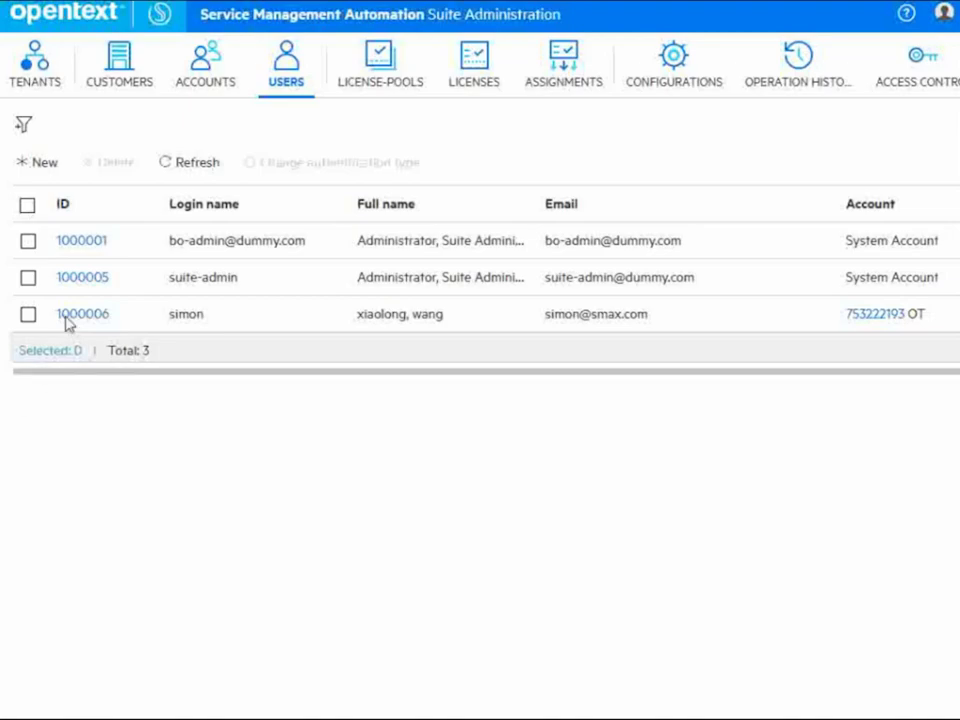
In Suite Administration, open the OT tenant, set its default login type to LDAP and save the tenant
{"action": "left_click", "coordinate": [34, 65]}
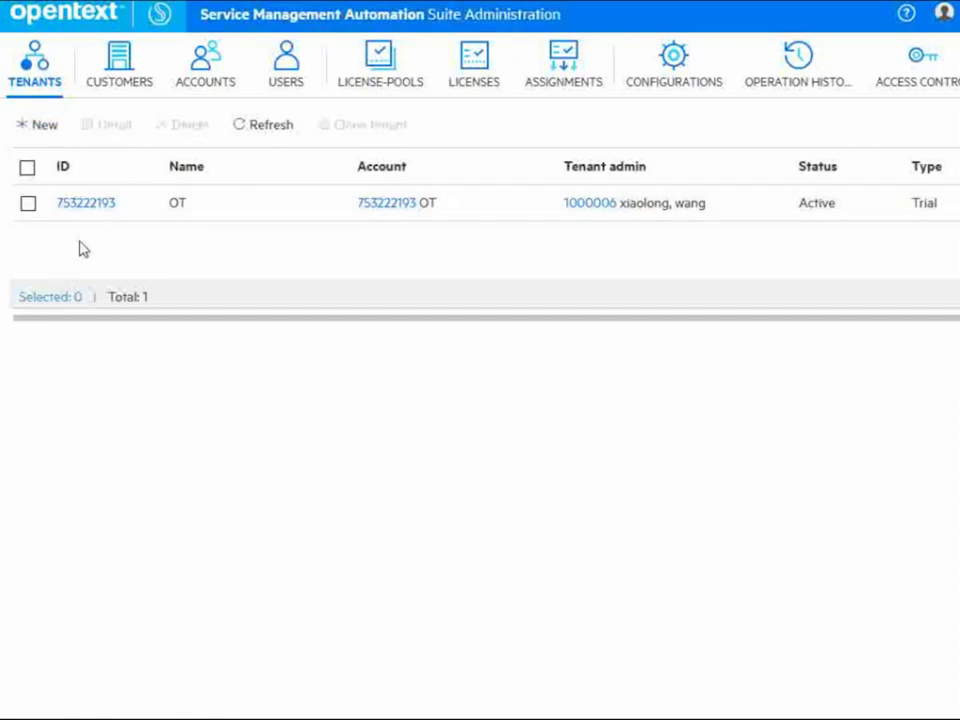
{"action": "left_click", "coordinate": [88, 204]}
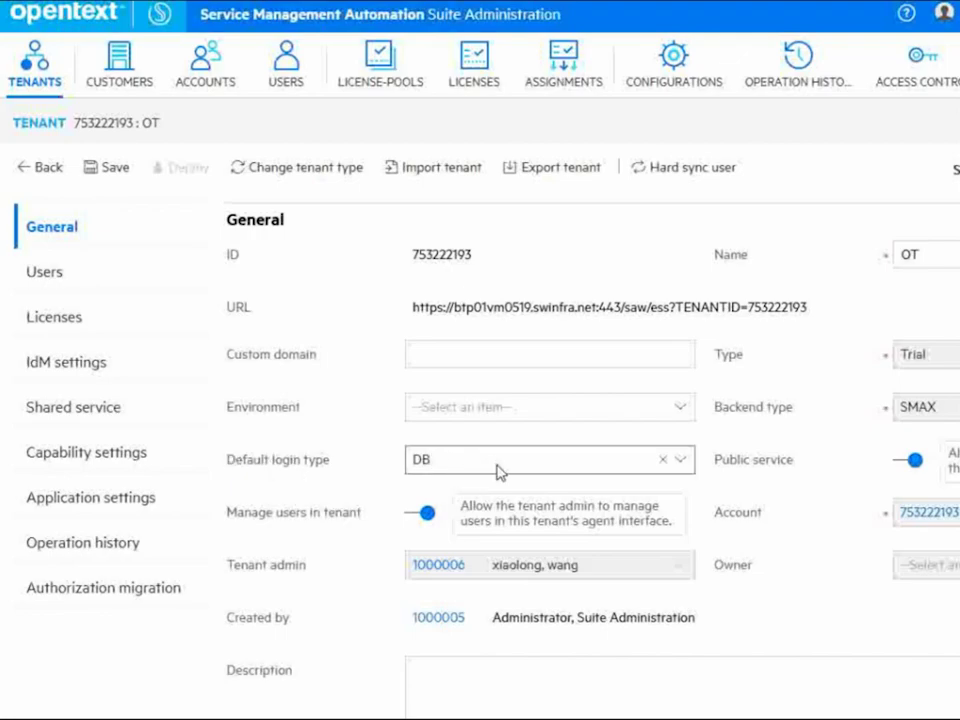
{"action": "left_click", "coordinate": [683, 462]}
{"action": "left_click", "coordinate": [493, 520]}
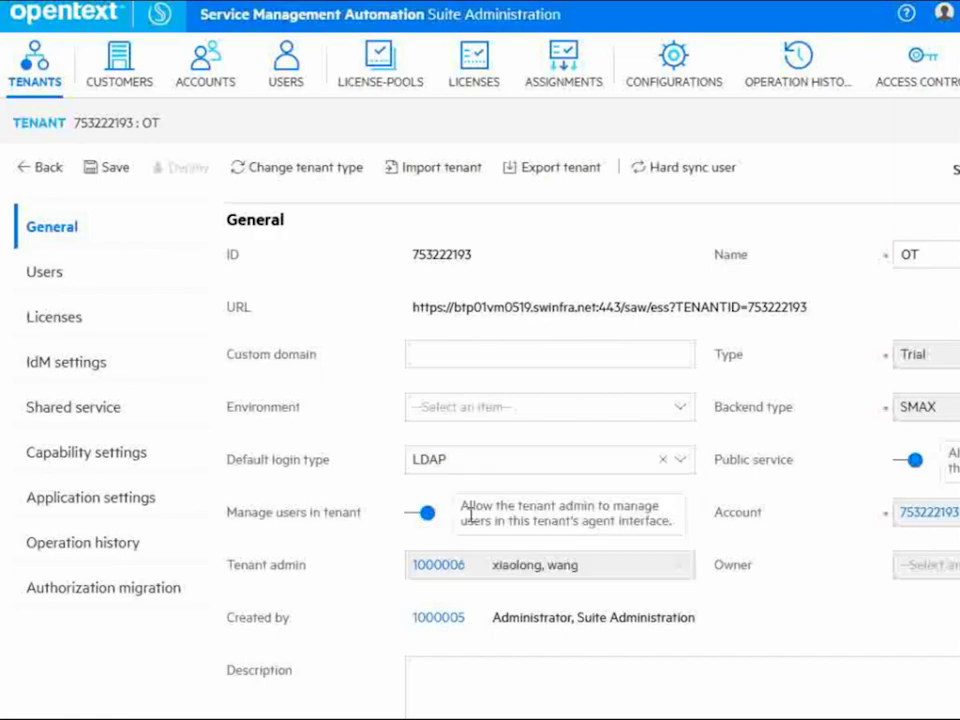
{"action": "left_click", "coordinate": [107, 169]}
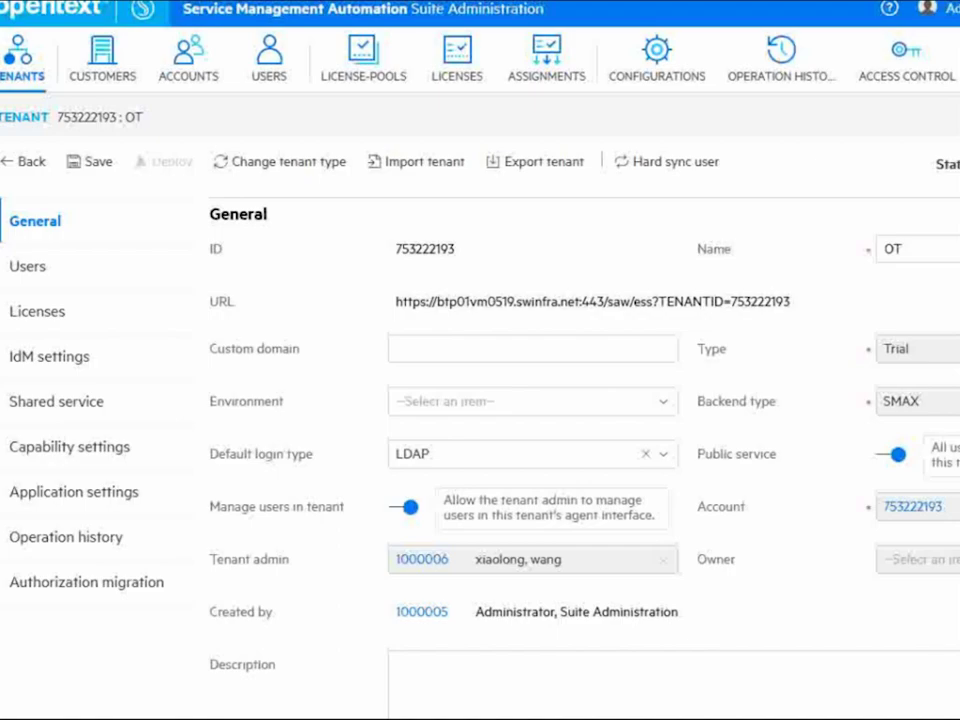
From the tenant's IdM settings, create an LDAP authentication configuration in the default configuration group
{"action": "left_click", "coordinate": [50, 357]}
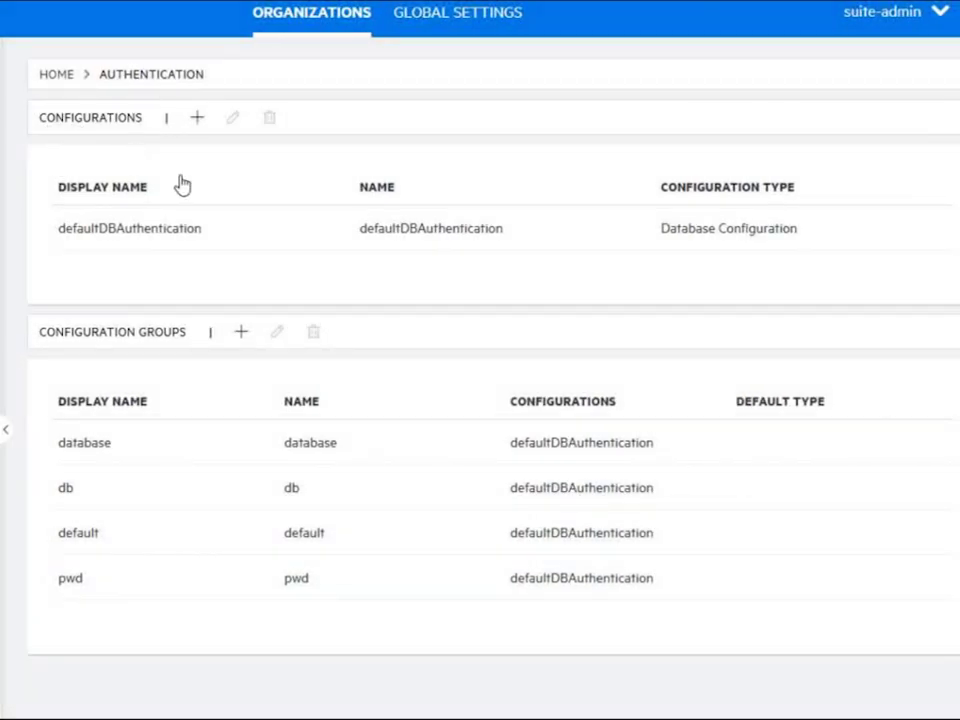
{"action": "left_click", "coordinate": [198, 121]}
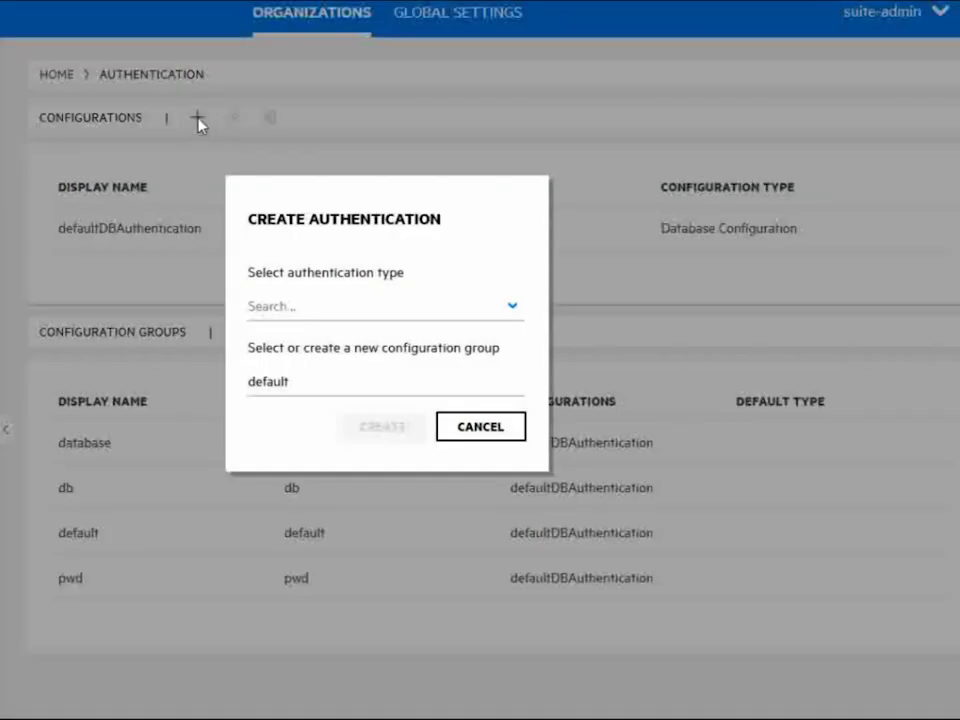
{"action": "left_click", "coordinate": [508, 305]}
{"action": "left_click", "coordinate": [335, 349]}
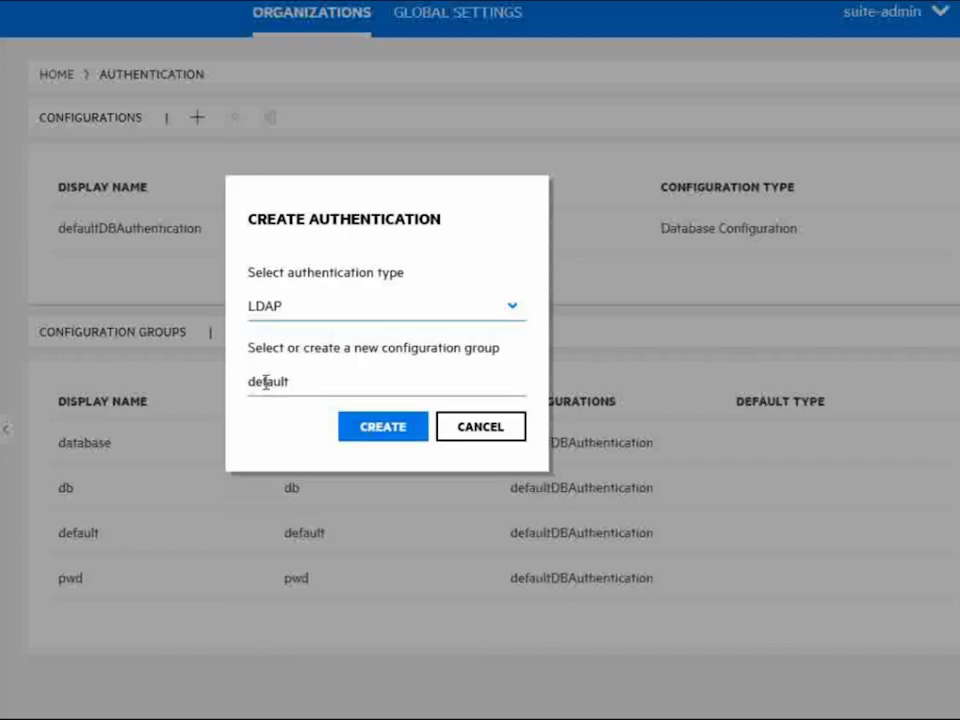
{"action": "left_click", "coordinate": [384, 428]}
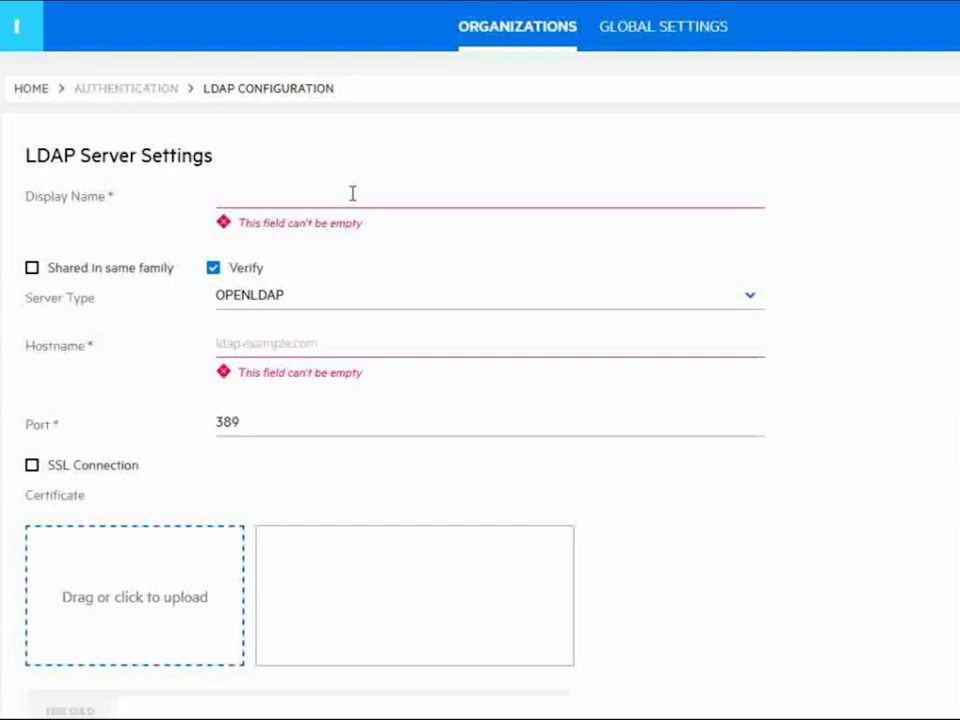
Set the LDAP configuration's display name to LDAPDemo and its server type to AD
{"action": "left_click", "coordinate": [352, 193]}
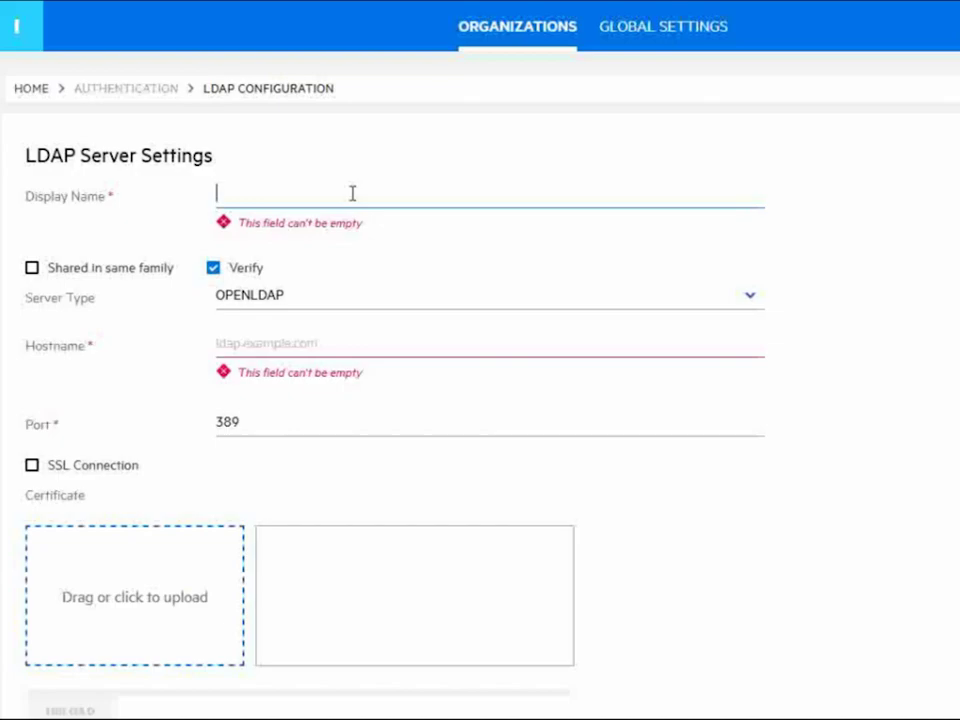
{"action": "type", "text": "LFD"}
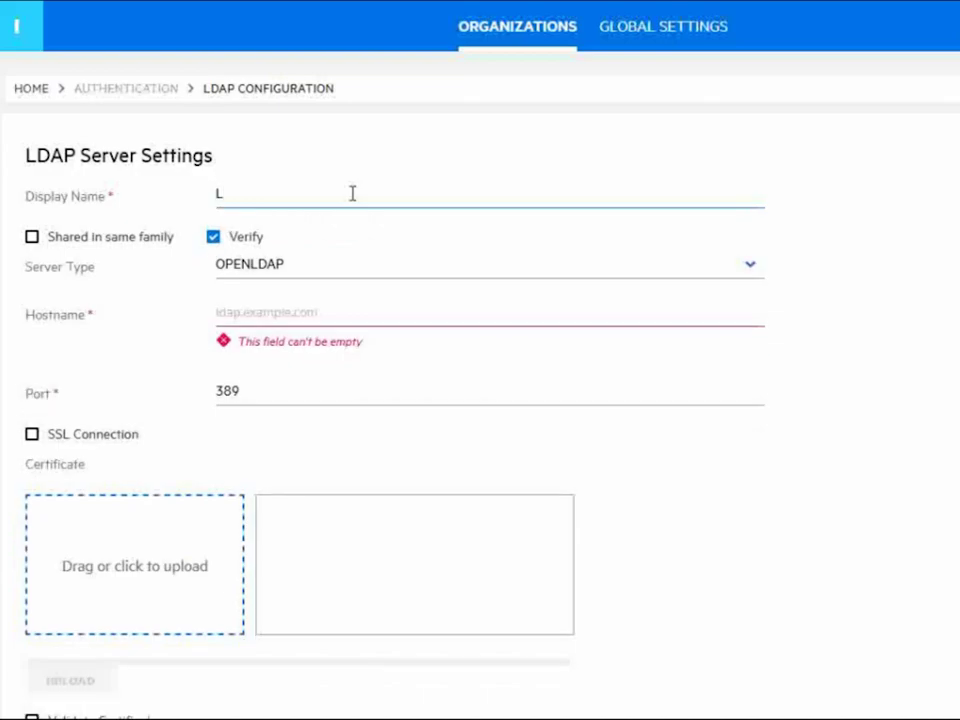
{"action": "key", "text": "BackSpace"}
{"action": "key", "text": "BackSpace"}
{"action": "type", "text": "DAPDemo"}
{"action": "left_click", "coordinate": [283, 264]}
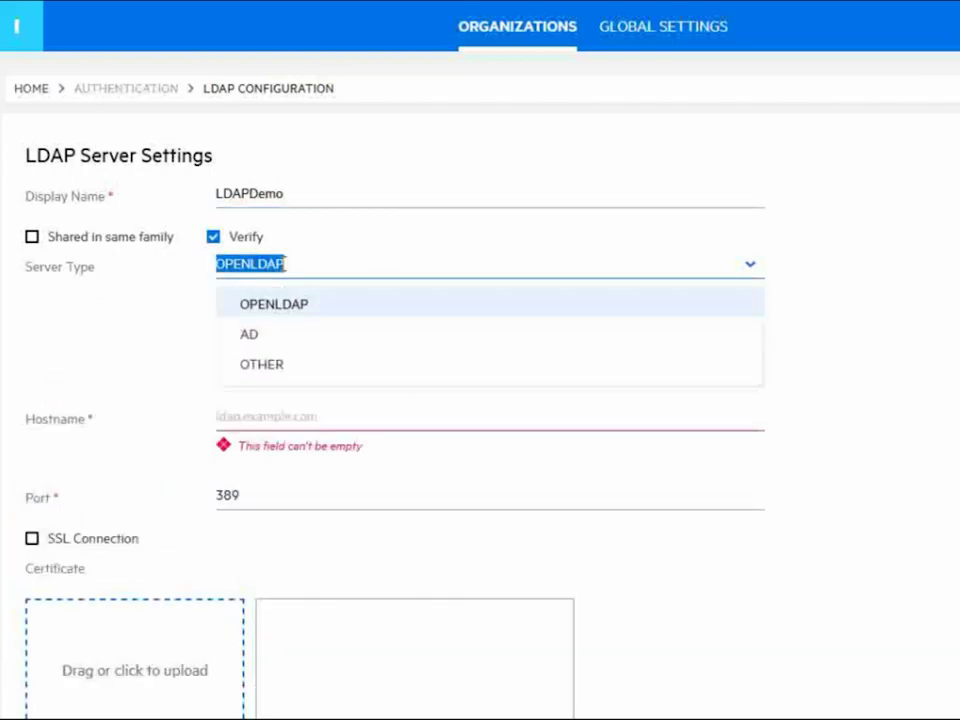
{"action": "left_click", "coordinate": [252, 338]}
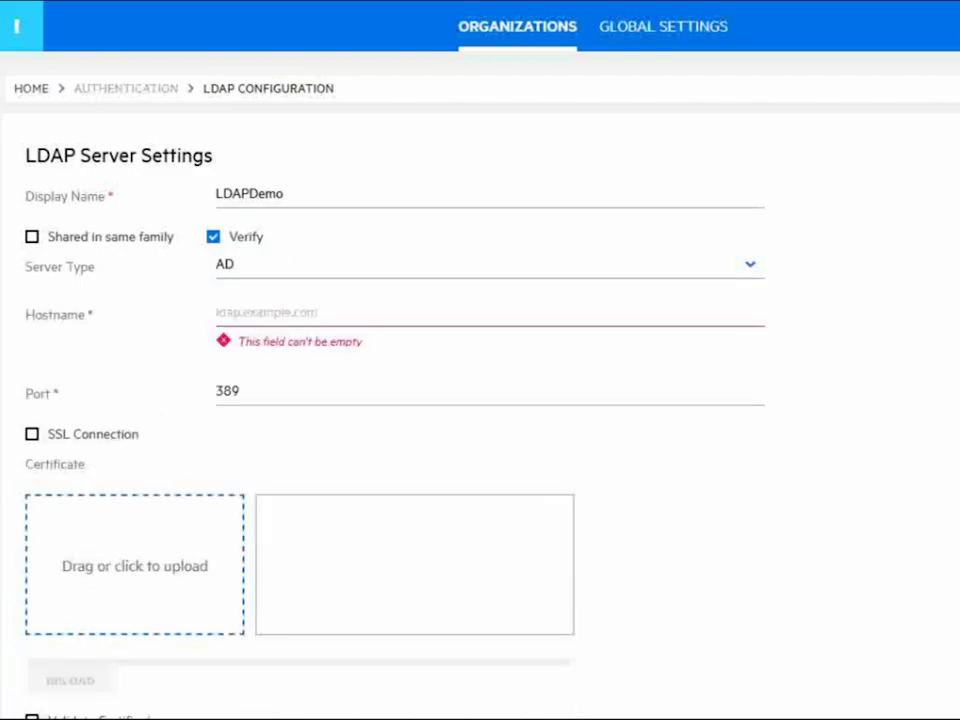
Set the LDAP server's hostname to demovideoad.net and its Base DN to DC=demovideoad,DC=net
{"action": "left_click", "coordinate": [266, 304]}
{"action": "type", "text": "demovideoad.net"}
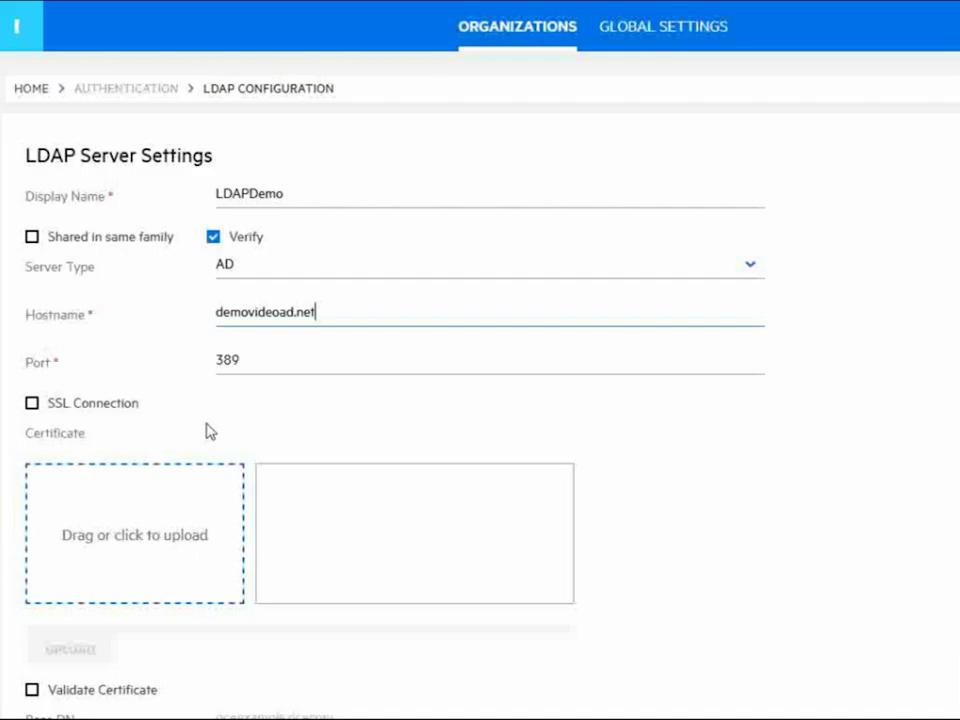
{"action": "scroll", "coordinate": [208, 435], "scroll_direction": "down", "scroll_amount": 1}
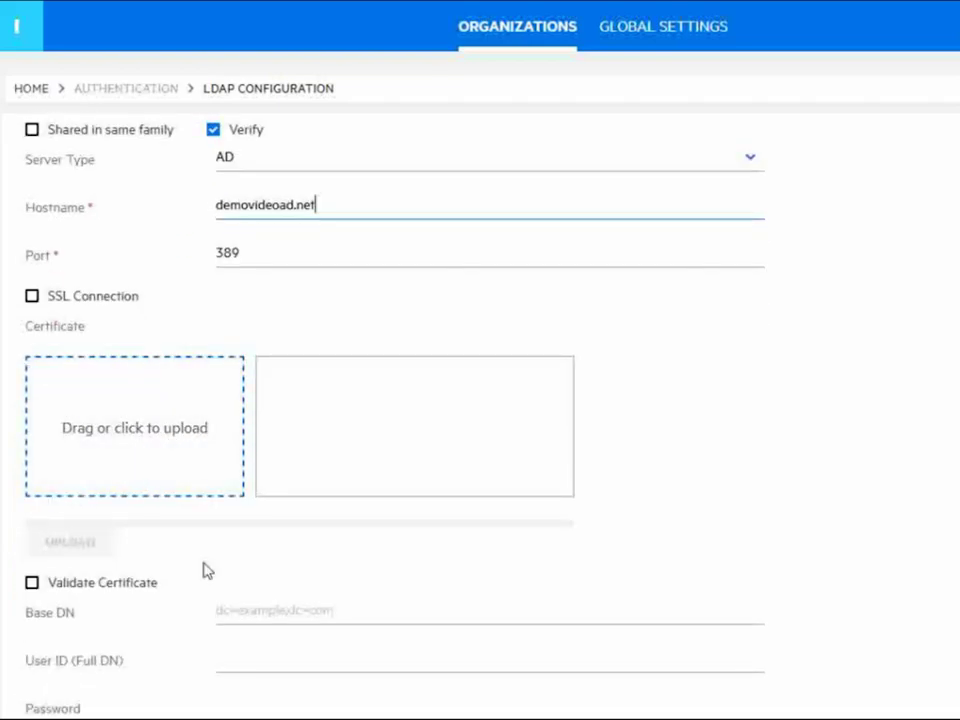
{"action": "scroll", "coordinate": [208, 570], "scroll_direction": "down", "scroll_amount": 3}
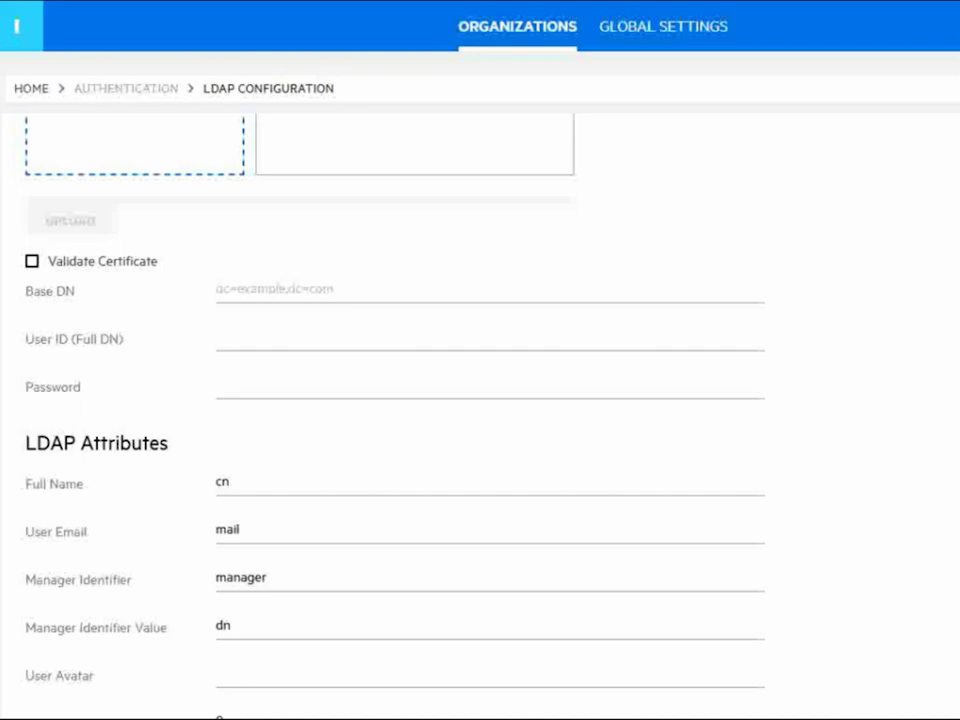
{"action": "left_click", "coordinate": [264, 287]}
{"action": "type", "text": "DC=demovideoad,DC=net"}
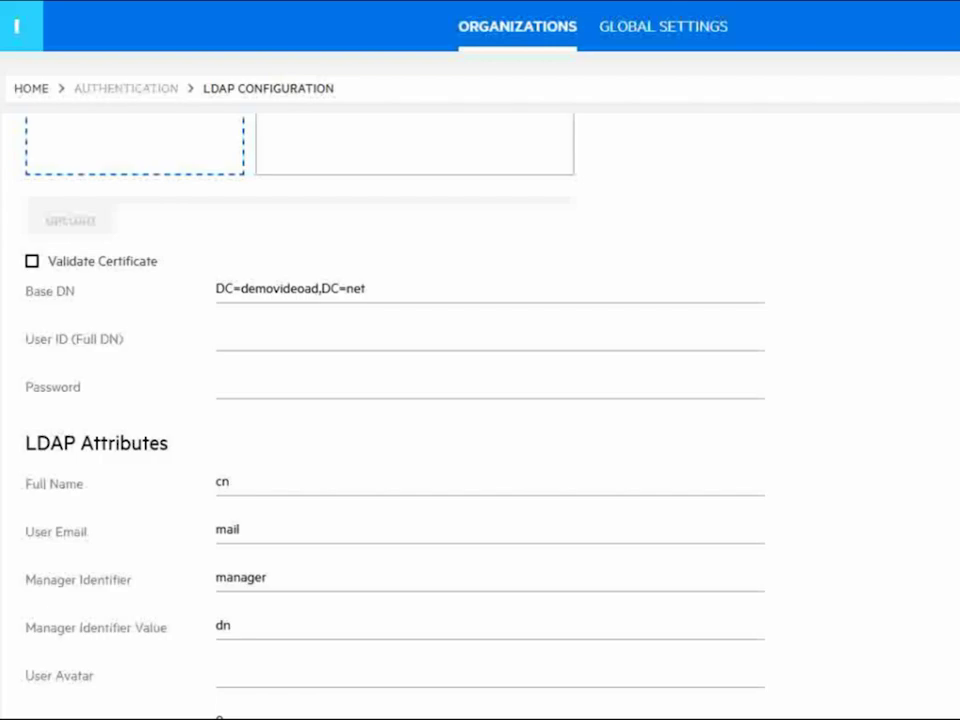
Set the User ID (Full DN) to CN=Administrator,CN=Users,DC=demovideoad,DC=net and paste the account's password
{"action": "left_click", "coordinate": [244, 337]}
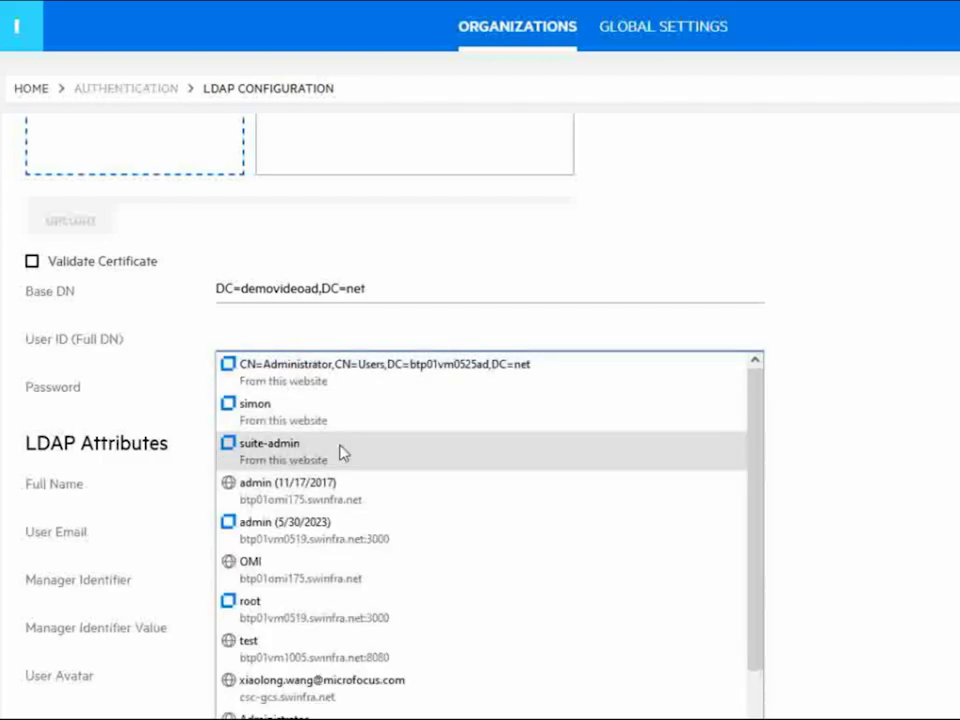
{"action": "key", "text": "Escape"}
{"action": "type", "text": "CN=Administrator,CN=Users,DC=demovideoad,DC=net"}
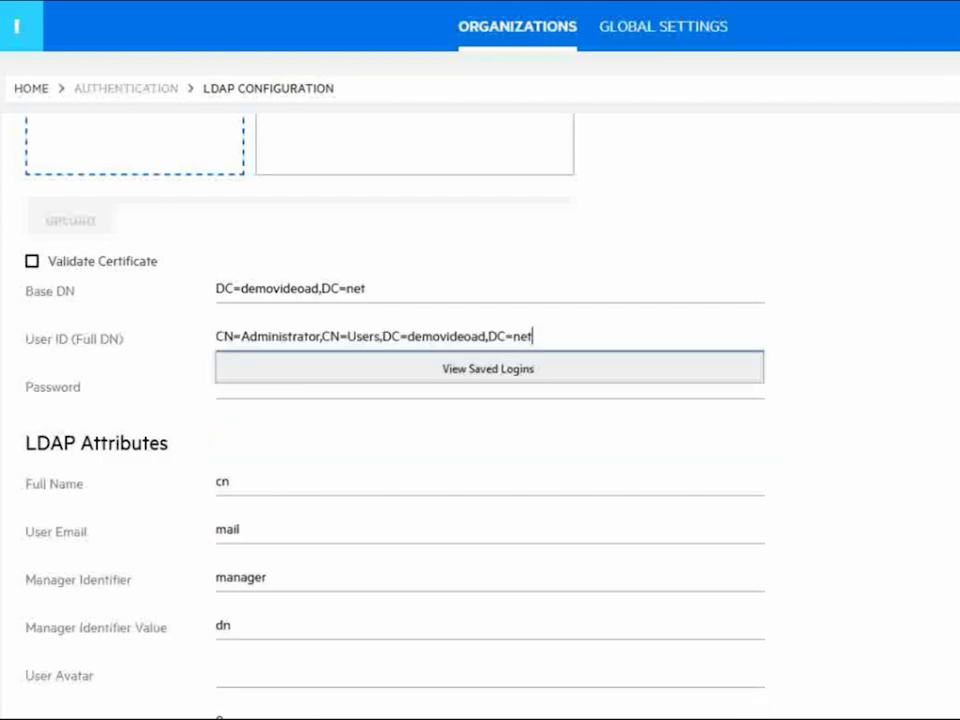
{"action": "key", "text": "Tab"}
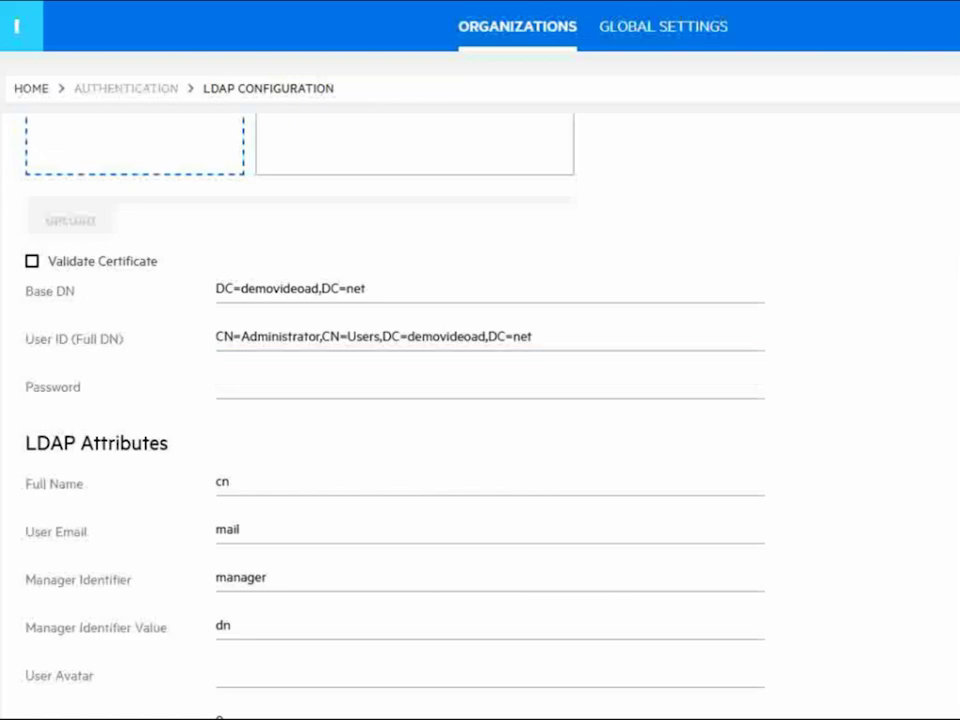
{"action": "left_click", "coordinate": [316, 388]}
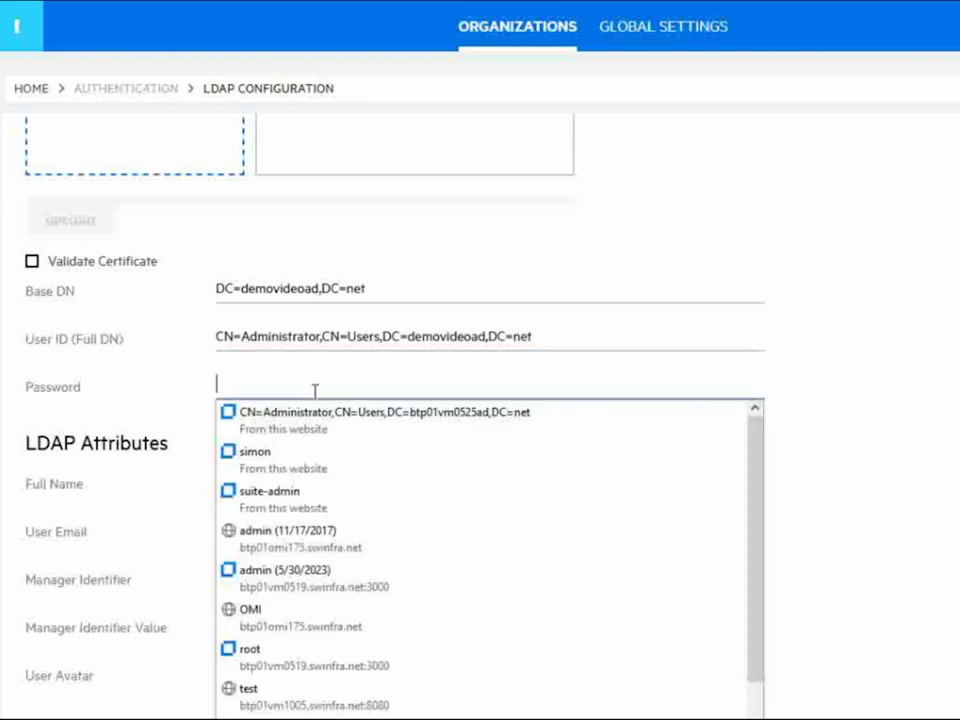
{"action": "key", "text": "ctrl+v"}
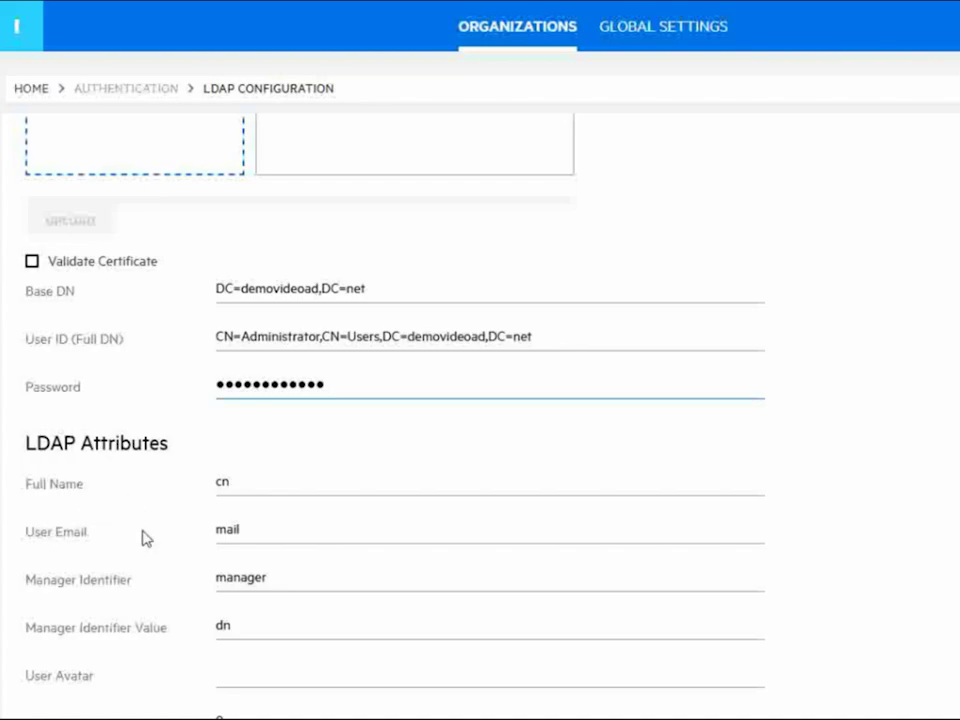
Set the User Search Base to CN=Users in the user login settings and review the remaining group and mapping settings
{"action": "scroll", "coordinate": [143, 538], "scroll_direction": "down", "scroll_amount": 3}
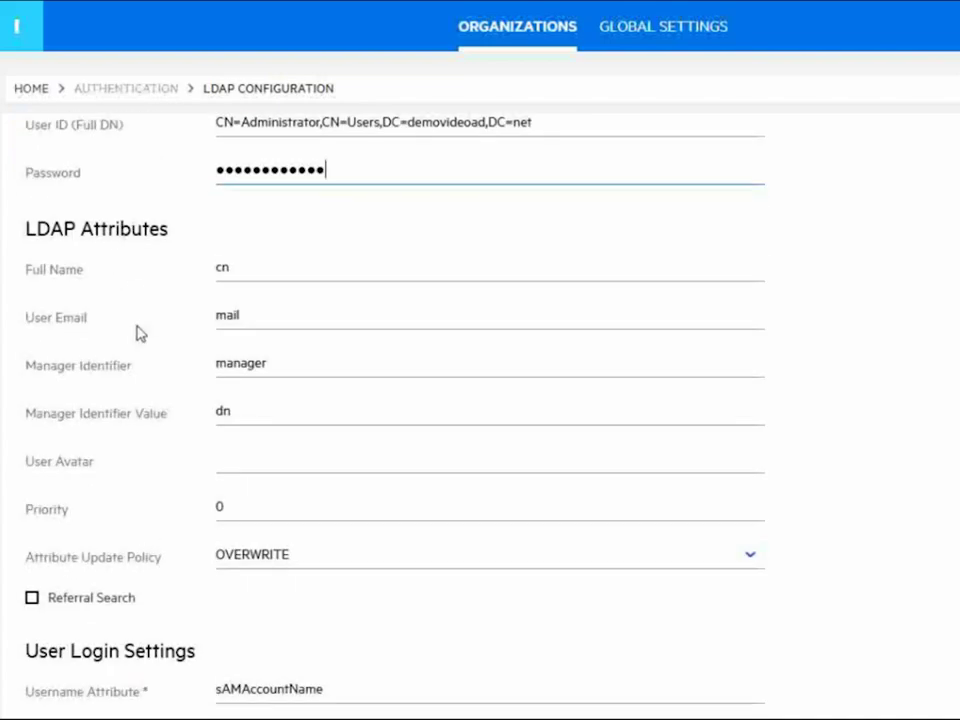
{"action": "scroll", "coordinate": [140, 320], "scroll_direction": "down", "scroll_amount": 6}
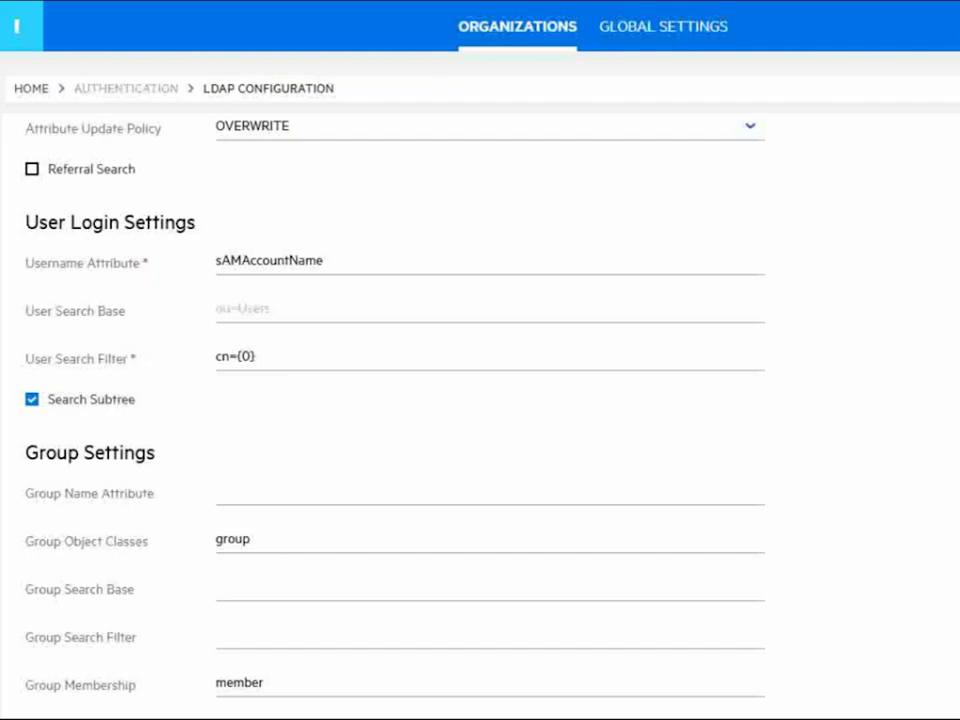
{"action": "left_click", "coordinate": [302, 309]}
{"action": "type", "text": "CN=Users"}
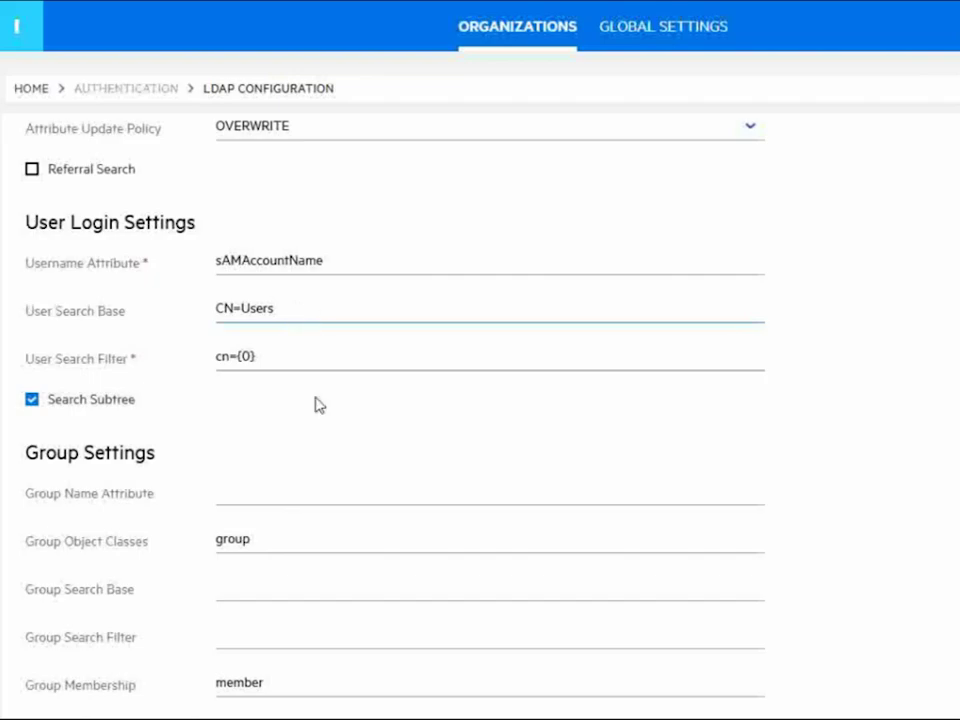
{"action": "scroll", "coordinate": [264, 476], "scroll_direction": "down", "scroll_amount": 3}
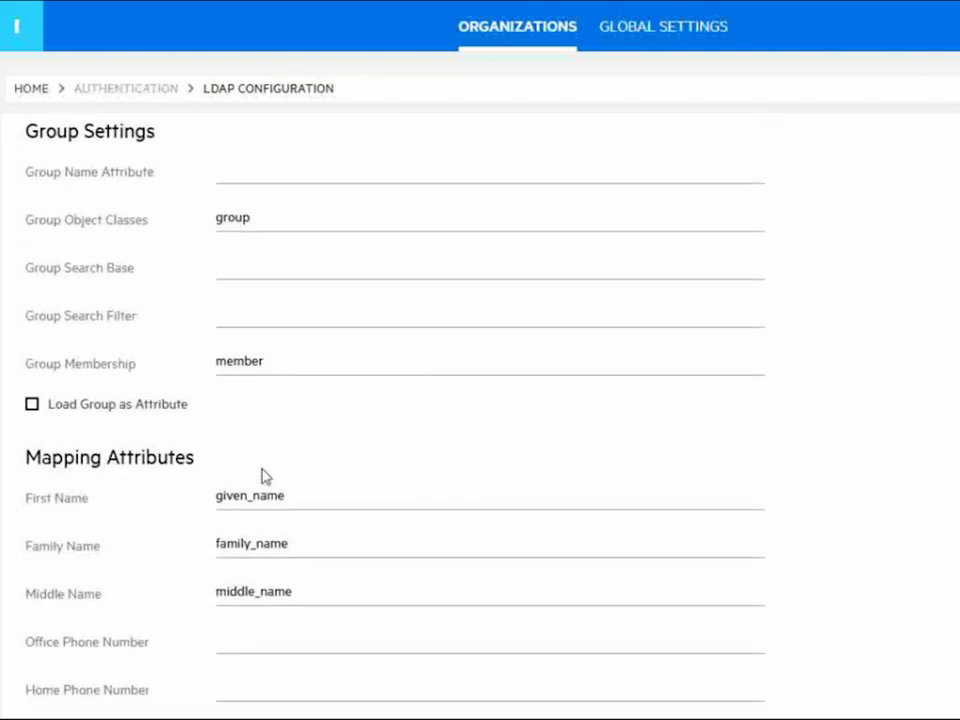
{"action": "scroll", "coordinate": [364, 454], "scroll_direction": "down", "scroll_amount": 3}
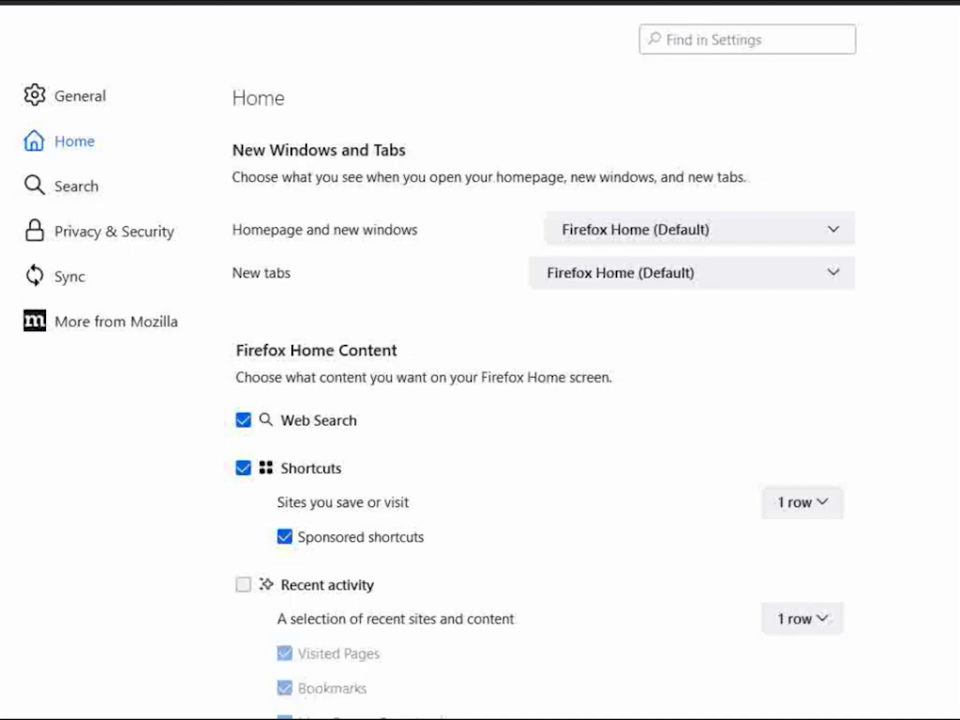
Go to the Service Portal login page and log in as LdapDemoLogon with the account password
{"action": "key", "text": "ctrl+l"}
{"action": "key", "text": "Escape"}
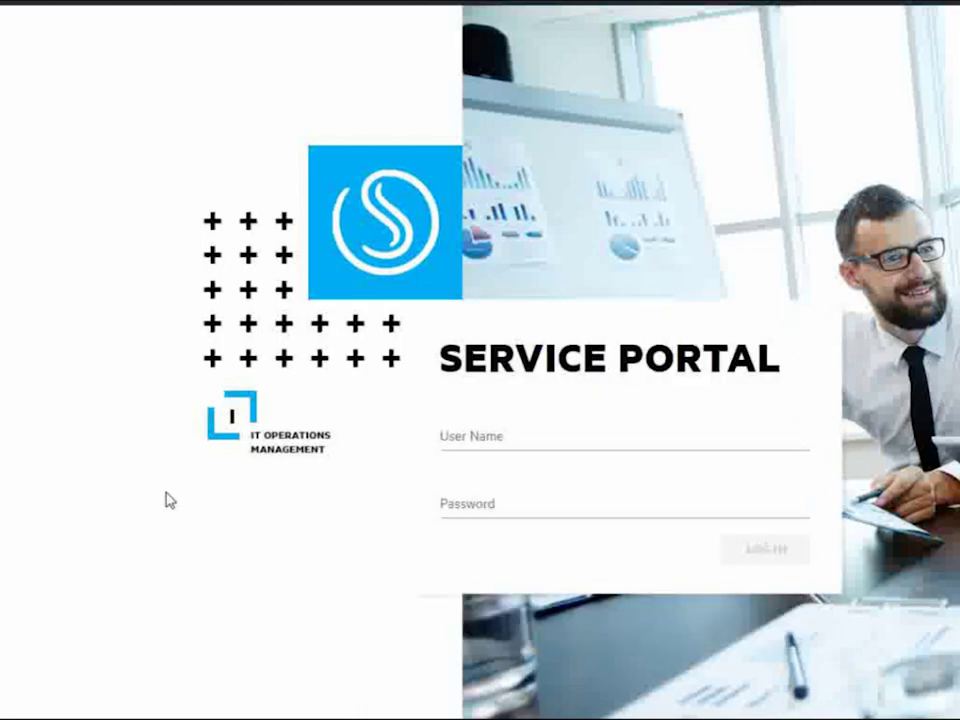
{"action": "left_click", "coordinate": [485, 436]}
{"action": "type", "text": "LdapDemoLogon"}
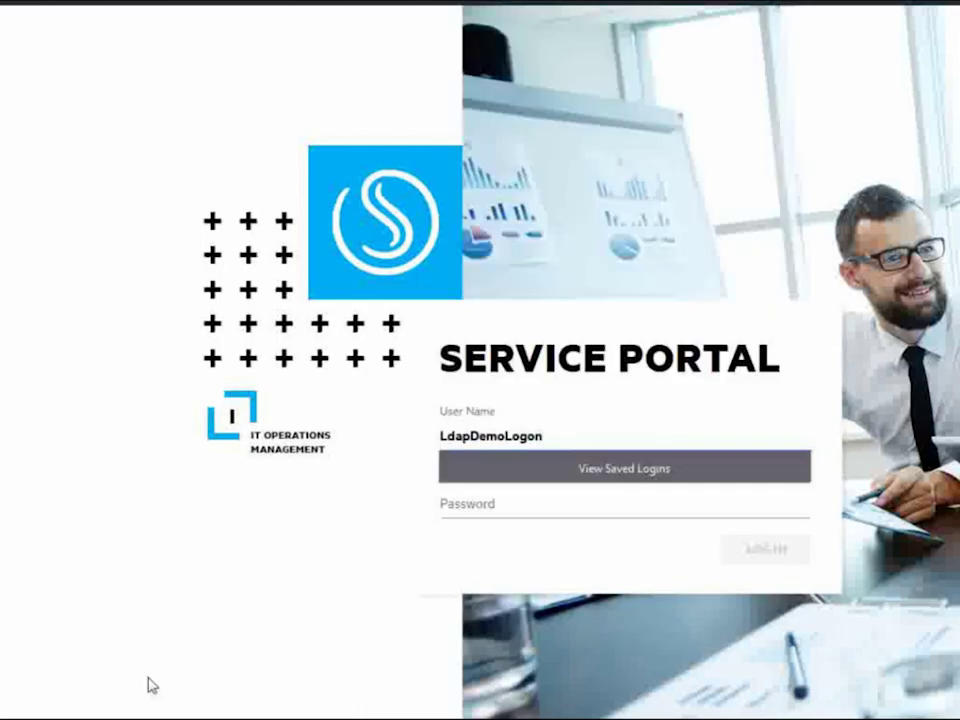
{"action": "left_click", "coordinate": [545, 510]}
{"action": "left_click", "coordinate": [537, 505]}
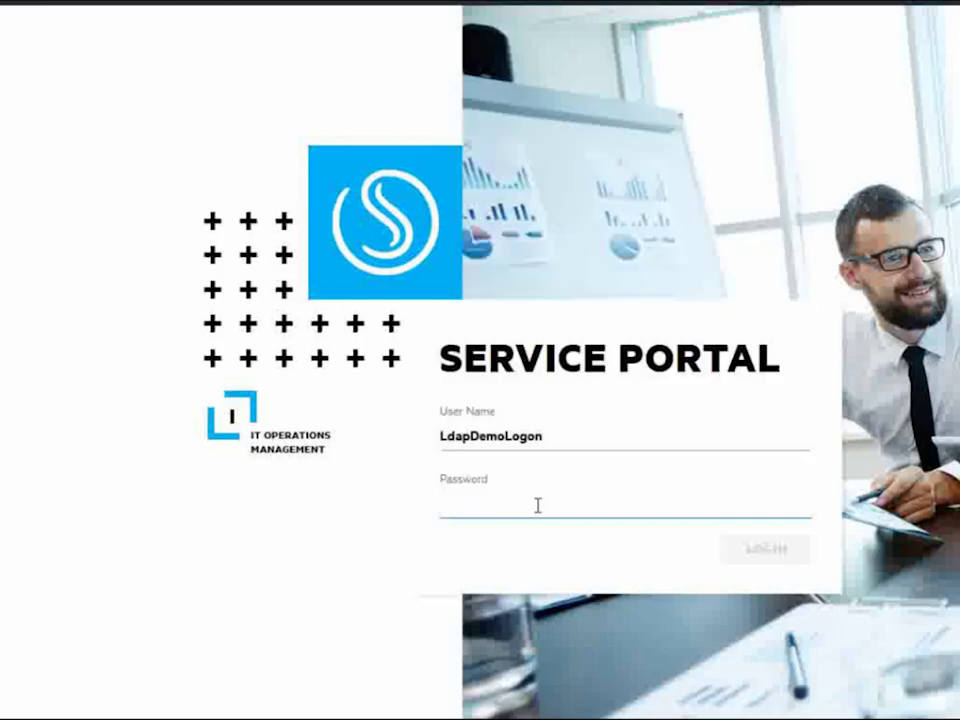
{"action": "type", "text": "••••••••••••"}
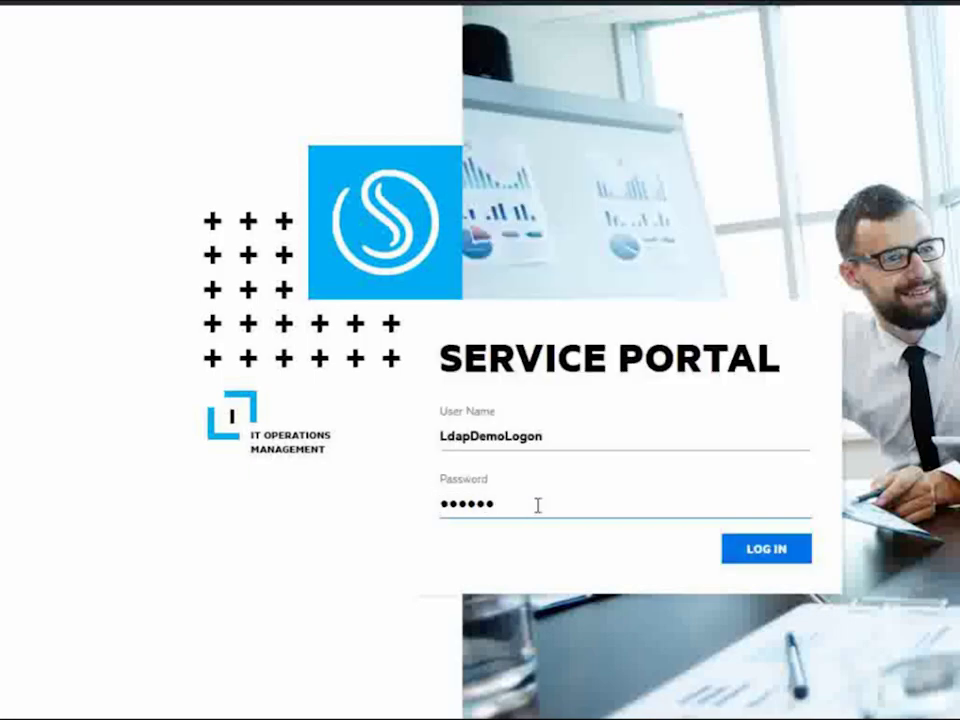
{"action": "type", "text": "•"}
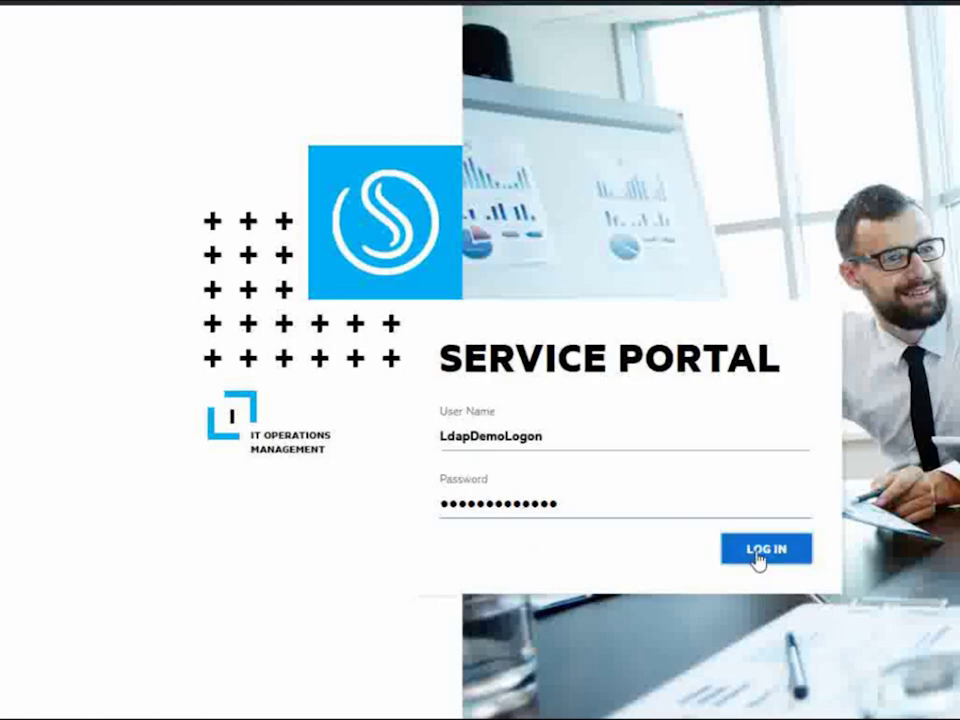
{"action": "left_click", "coordinate": [757, 556]}
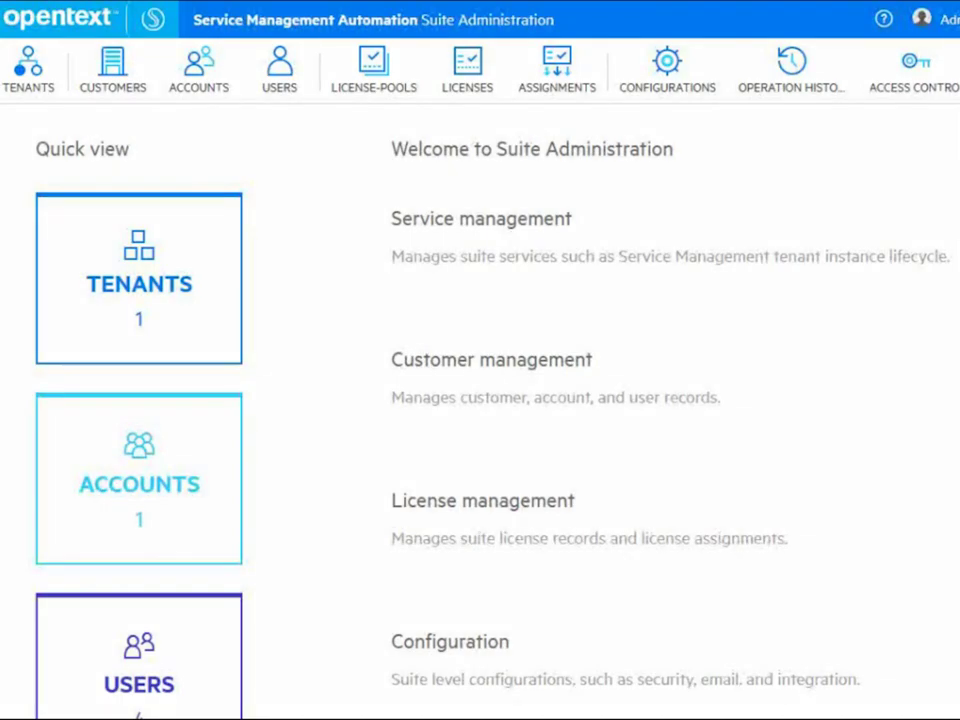
Back in Suite Administration, open the users list to check for the LdapDemoLogon account
{"action": "left_click", "coordinate": [279, 72]}
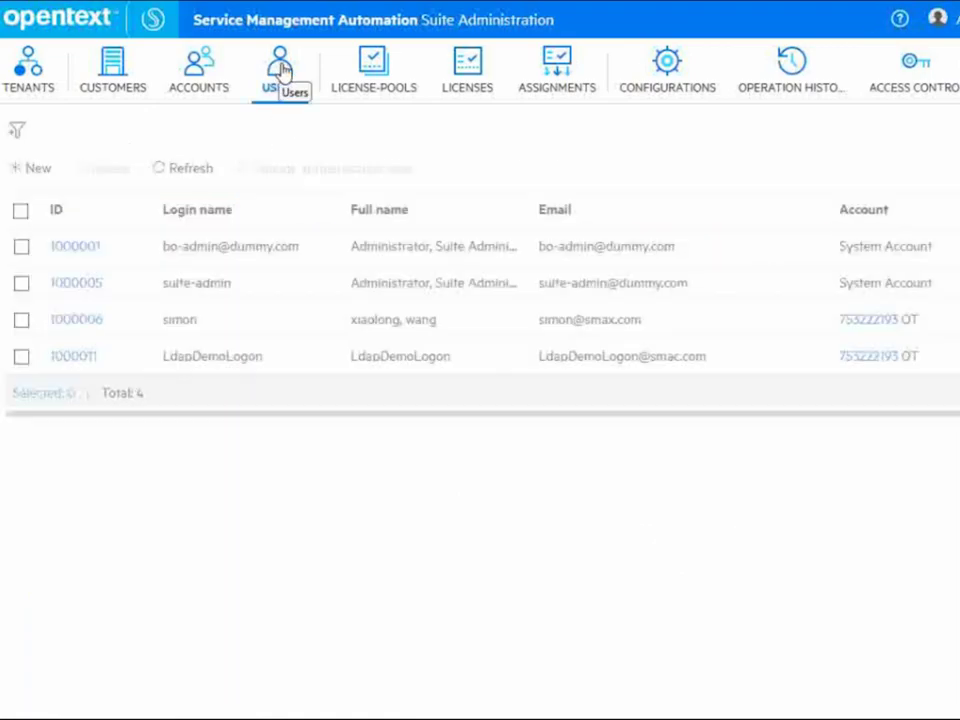